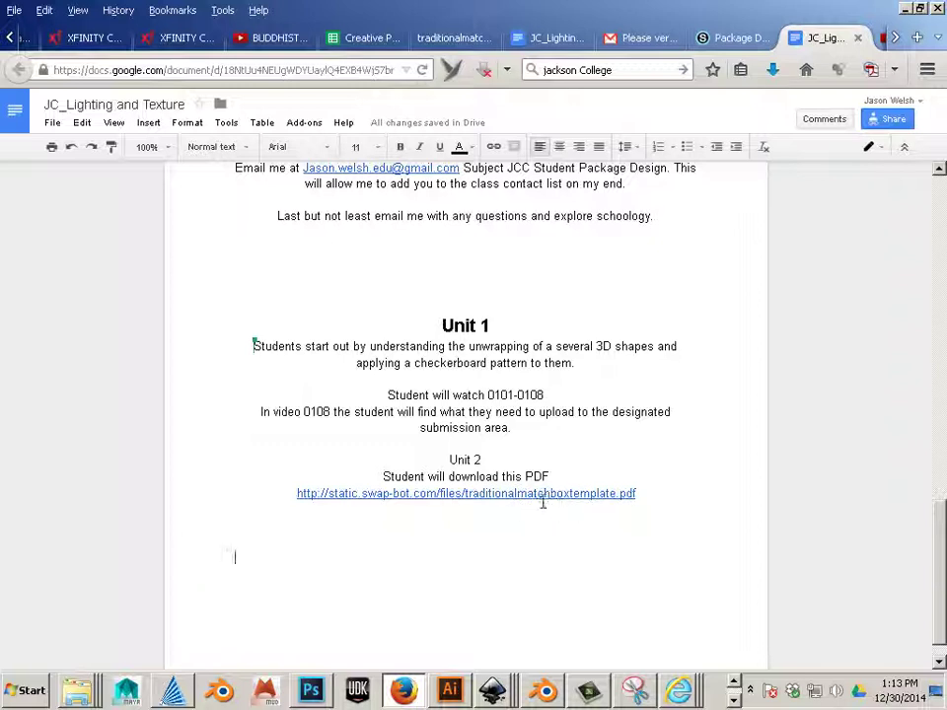
Make the 'Unit 2' line bold at 18 pt to match Unit 1
drag(446, 459, 490, 460)
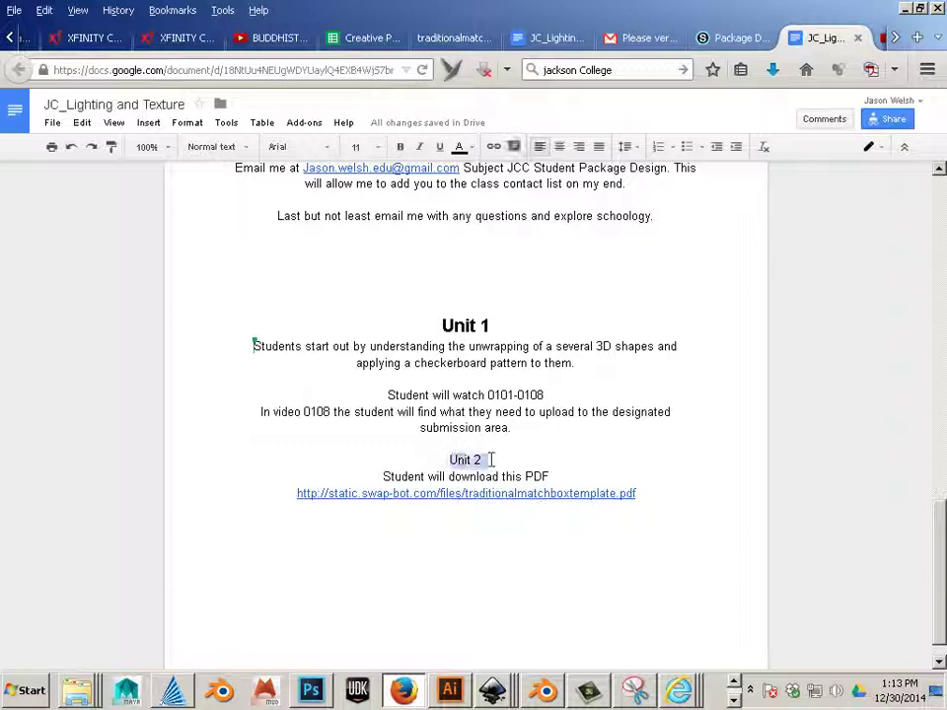
click(399, 147)
click(357, 147)
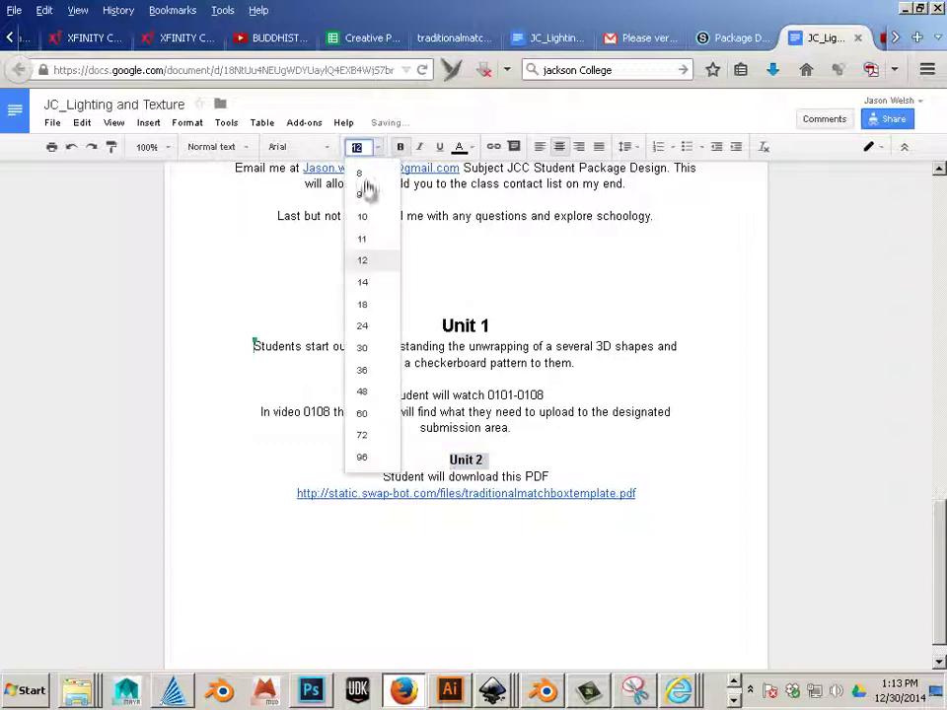
click(364, 305)
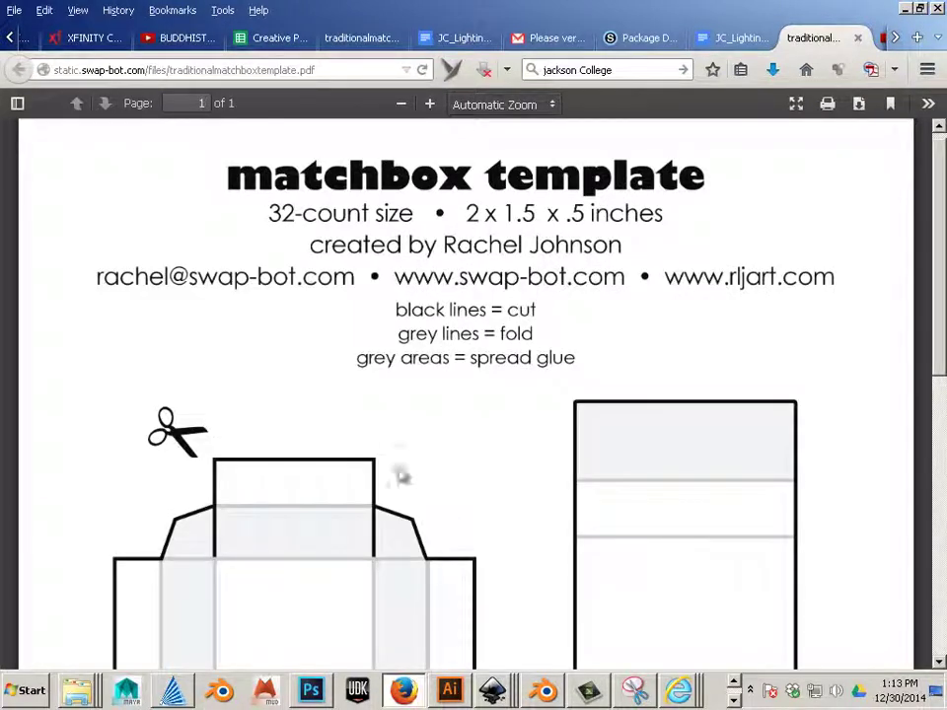
Download traditionalmatchboxtemplate.pdf from the PDF viewer and save it to the Desktop
click(859, 106)
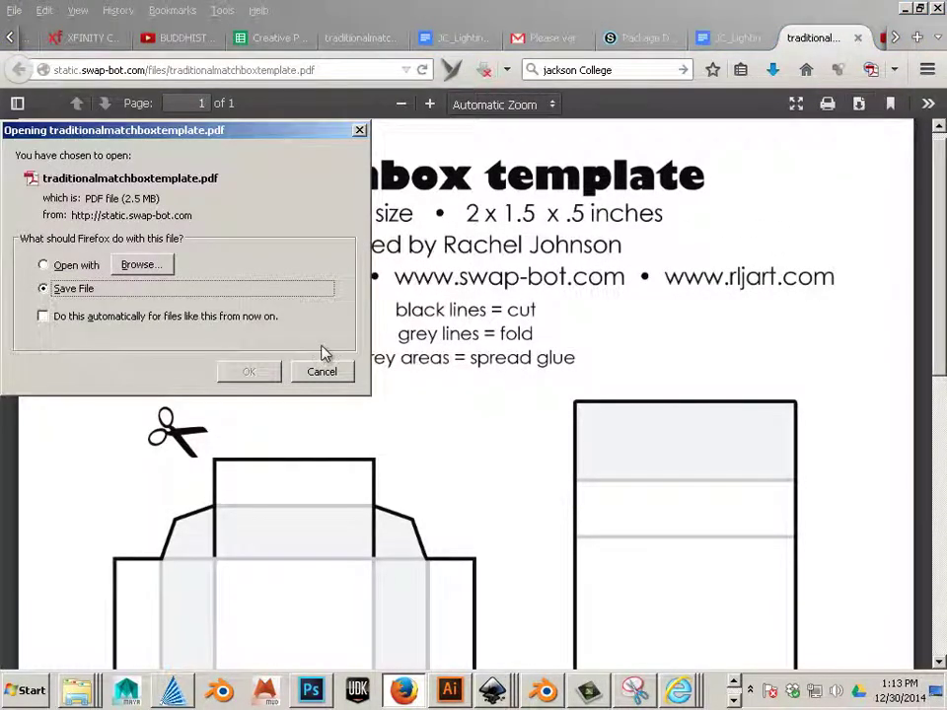
click(253, 372)
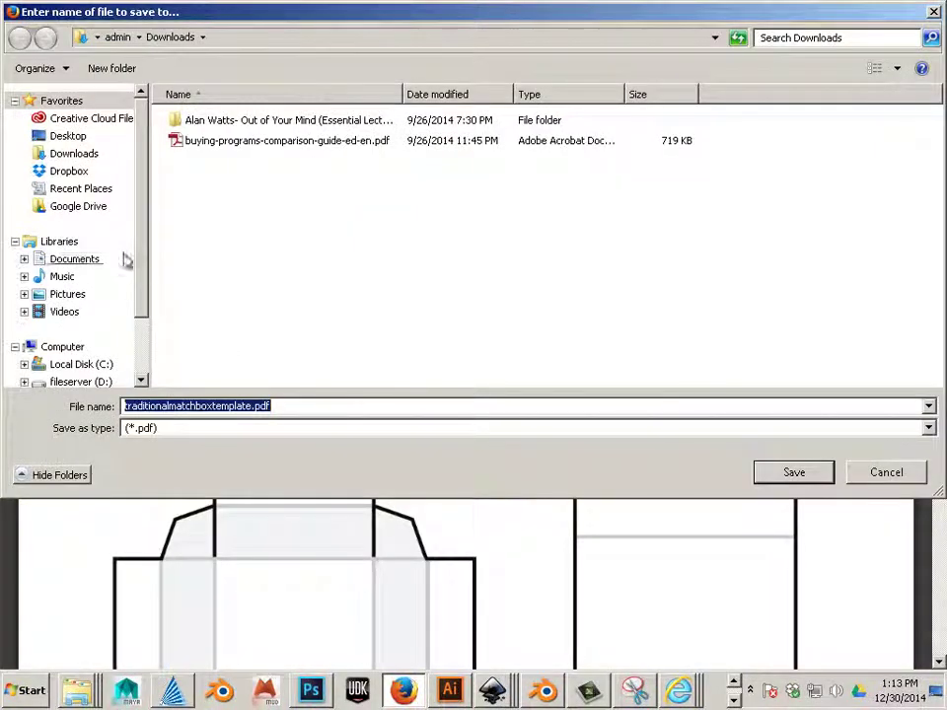
click(68, 136)
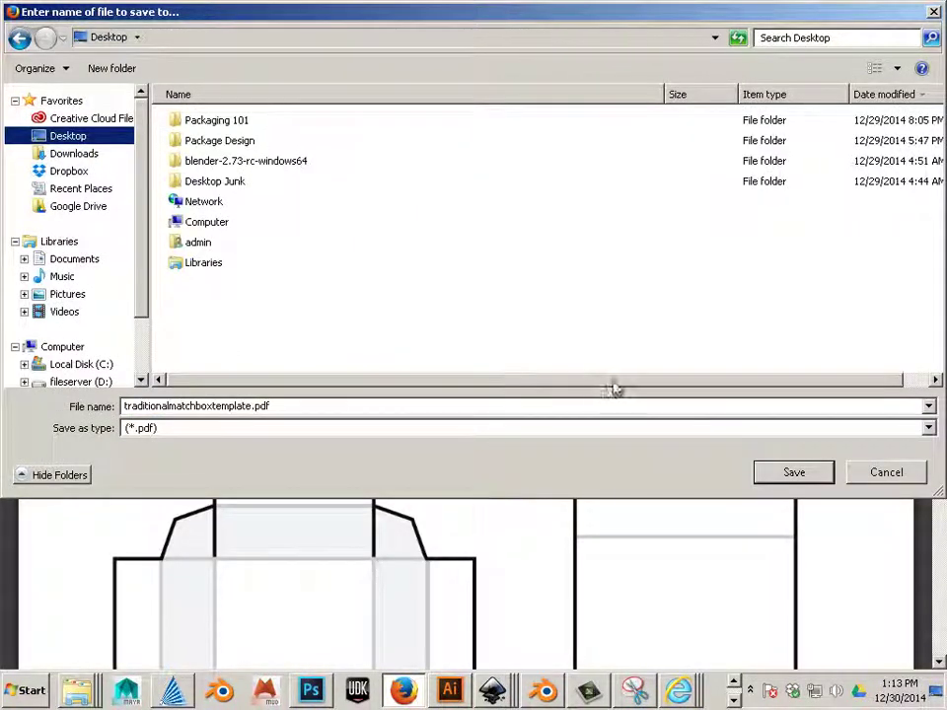
click(790, 470)
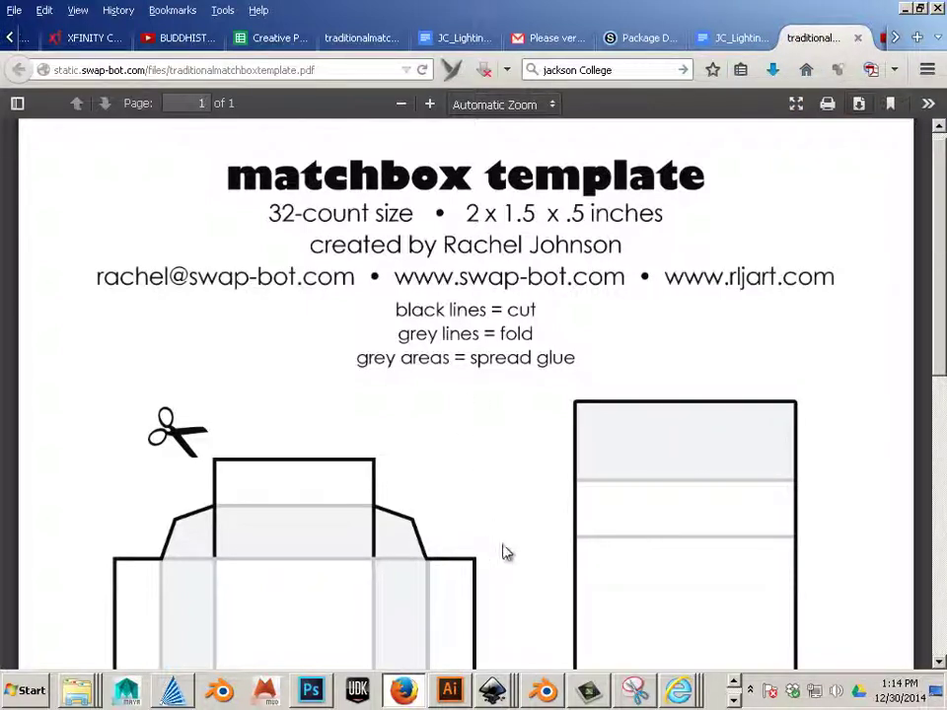
Launch a new Inkscape window from the taskbar jump list
click(493, 690)
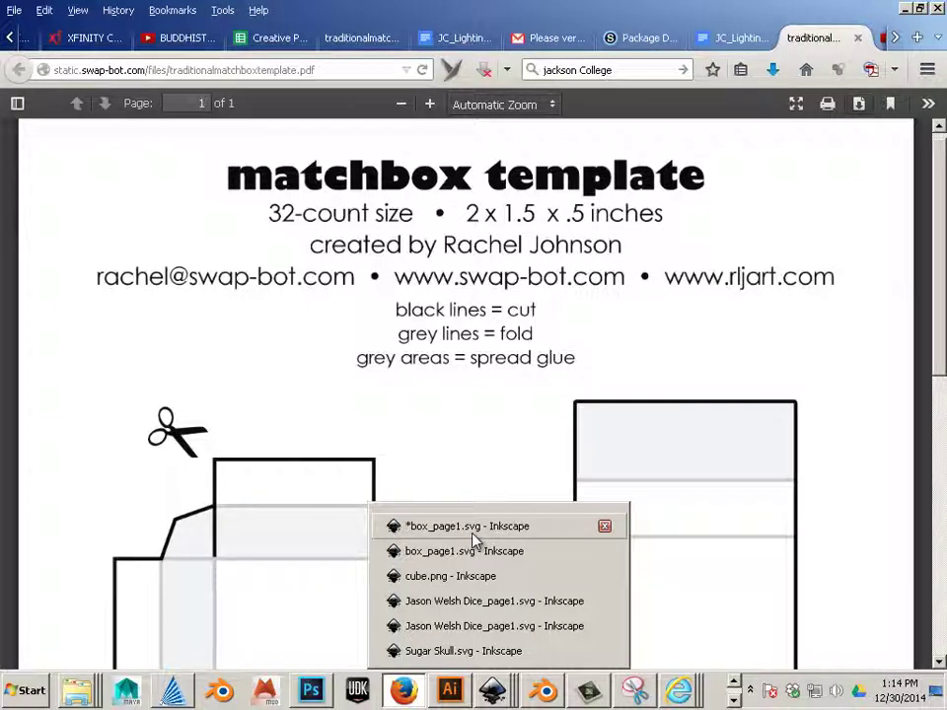
right_click(542, 689)
right_click(493, 690)
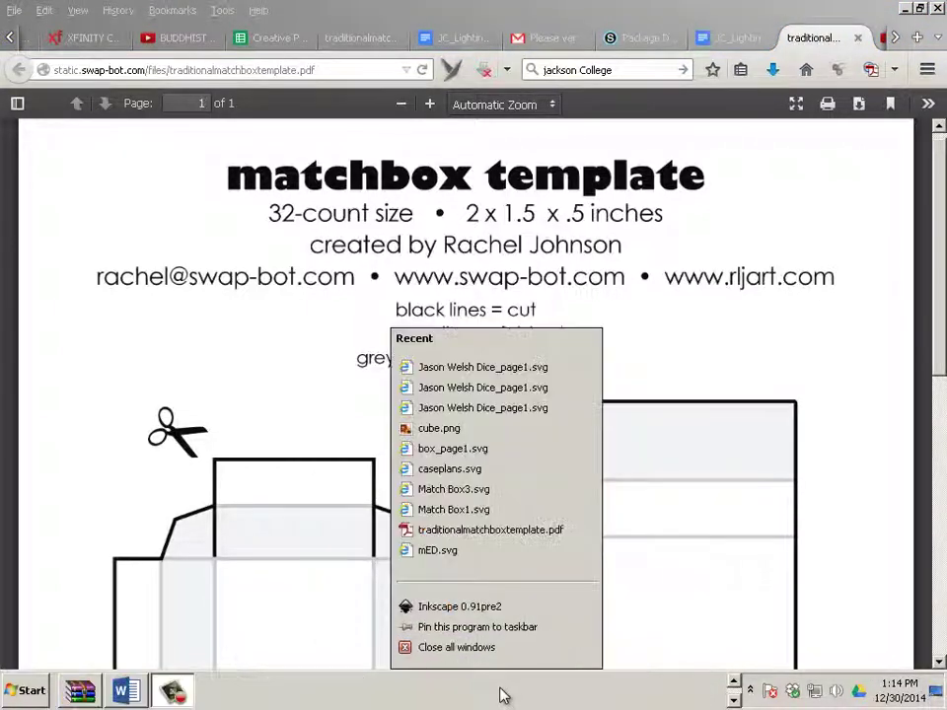
click(483, 608)
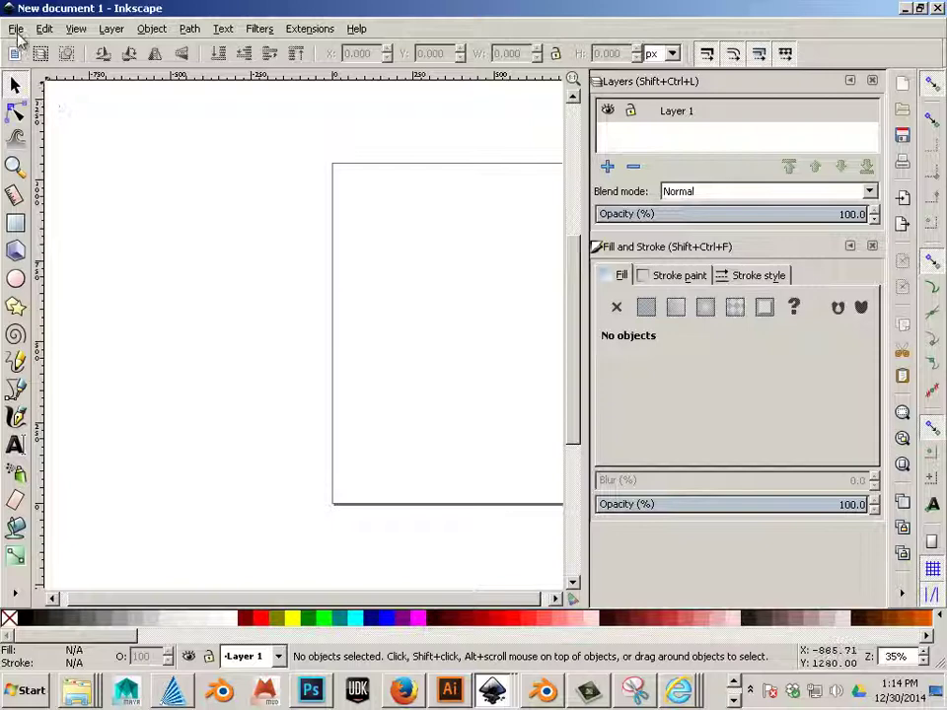
Open traditionalmatchboxtemplate.pdf from the Desktop in Inkscape
click(16, 30)
click(40, 65)
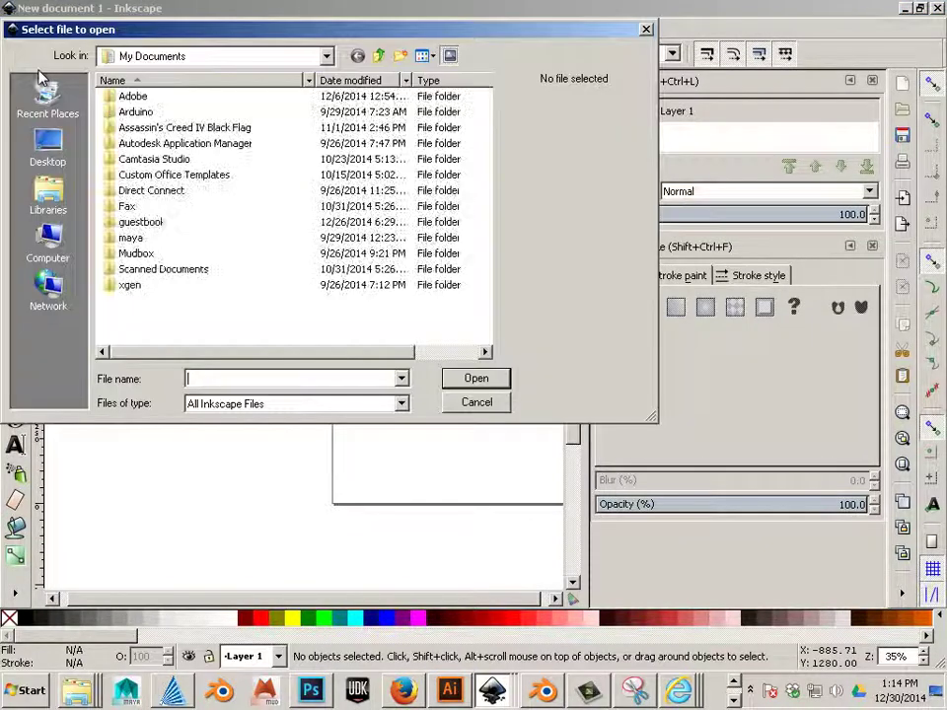
click(48, 146)
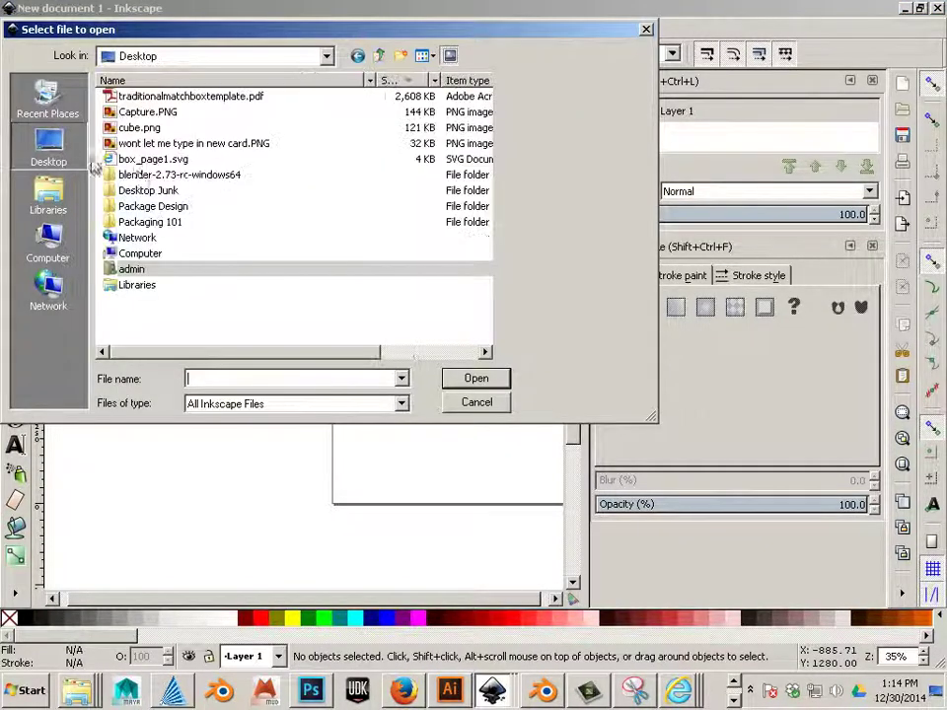
click(160, 97)
double_click(160, 97)
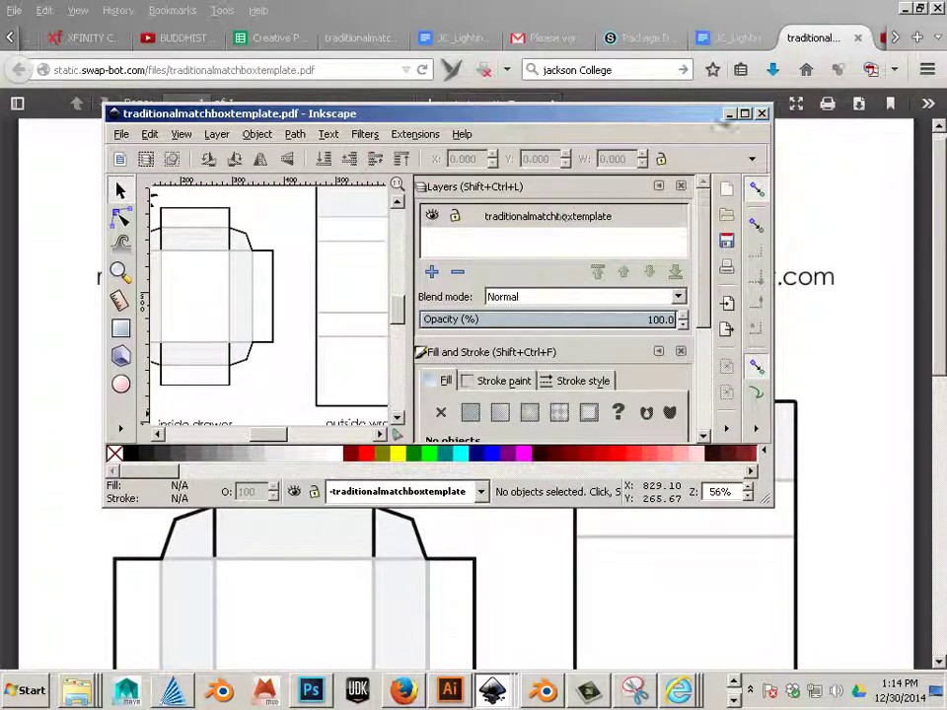
Maximize the Inkscape window so the whole template page fits
click(745, 113)
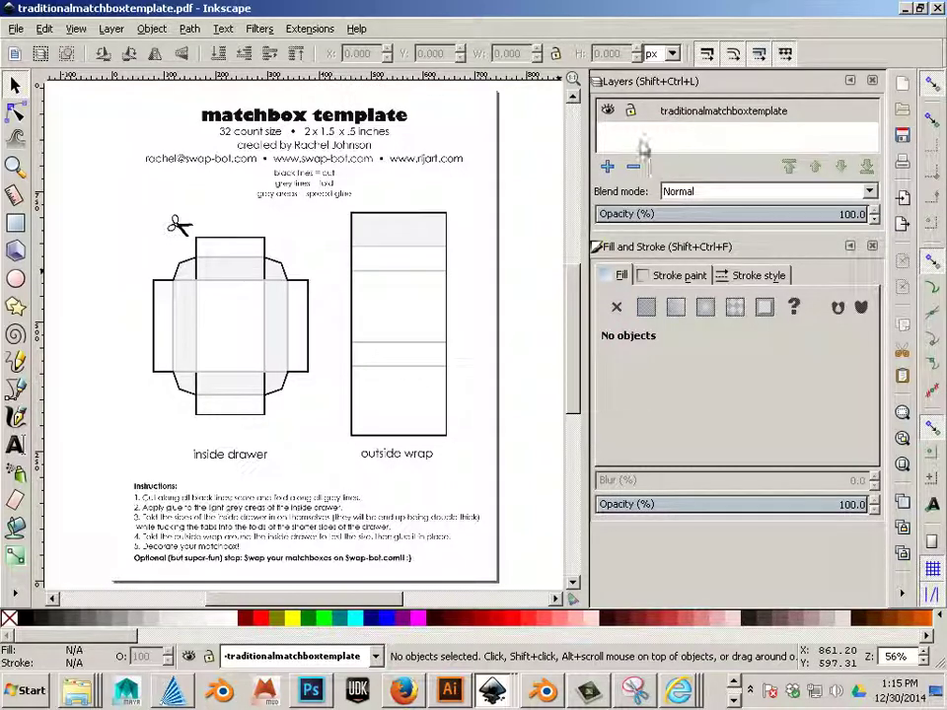
Add a new layer named 'Cut Path' above the traditionalmatchboxtemplate layer
click(609, 112)
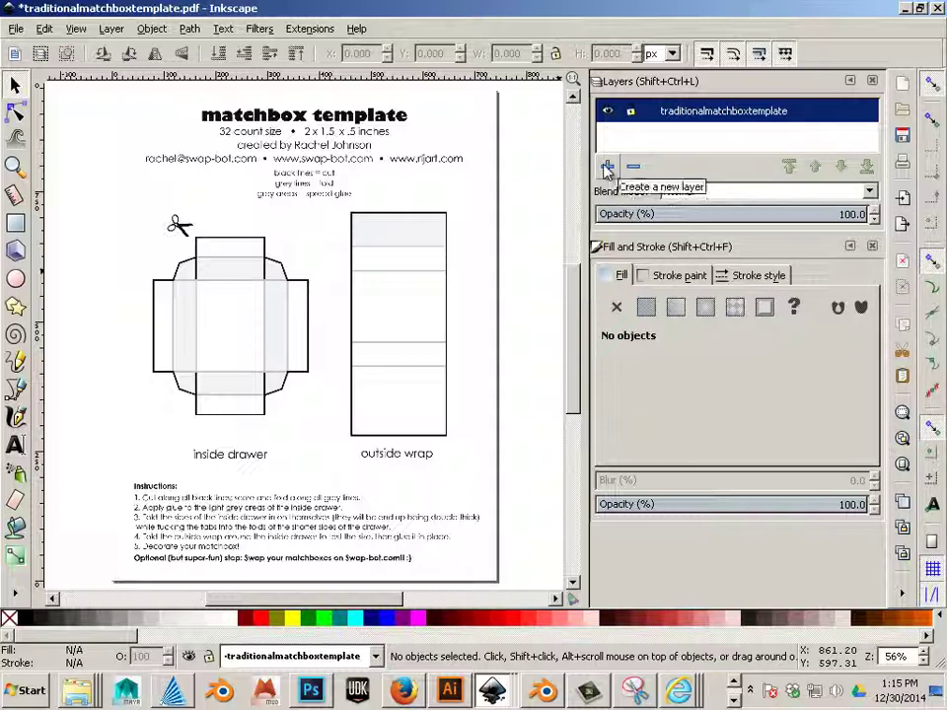
click(108, 28)
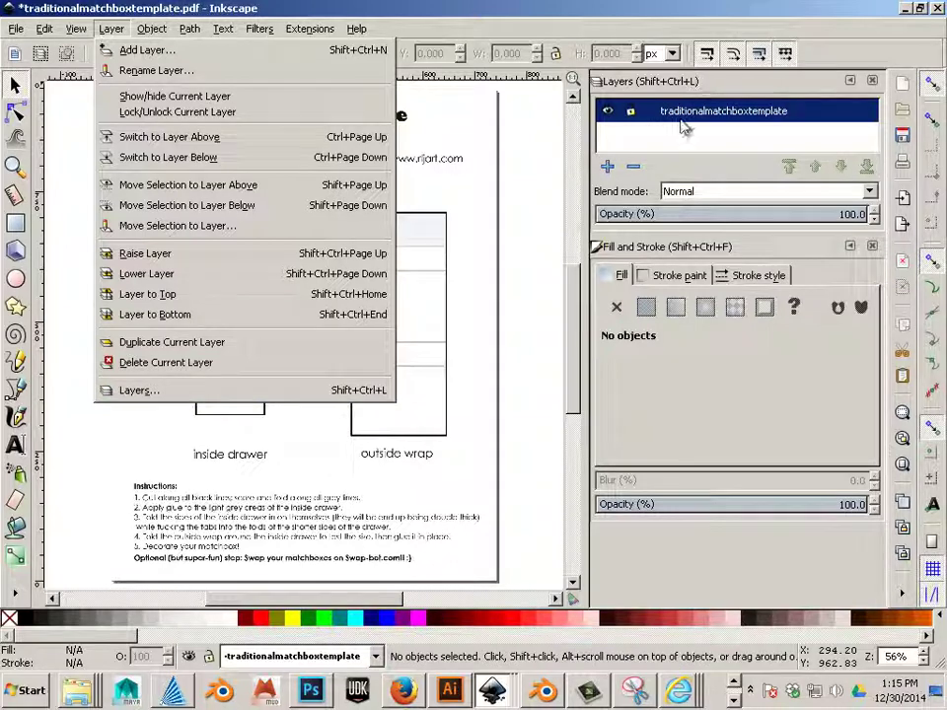
click(607, 167)
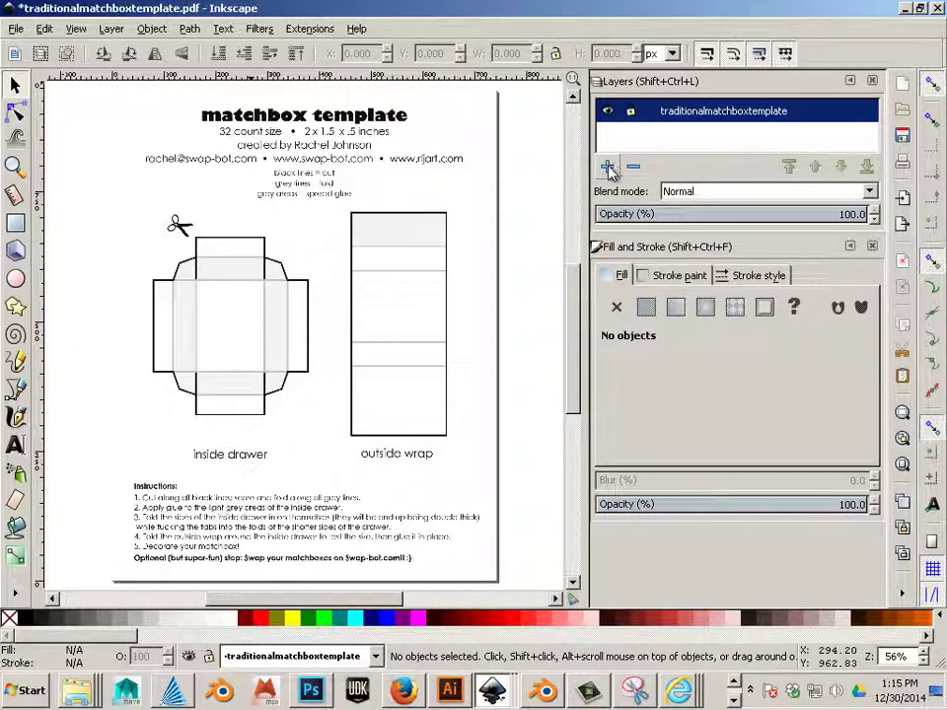
click(607, 167)
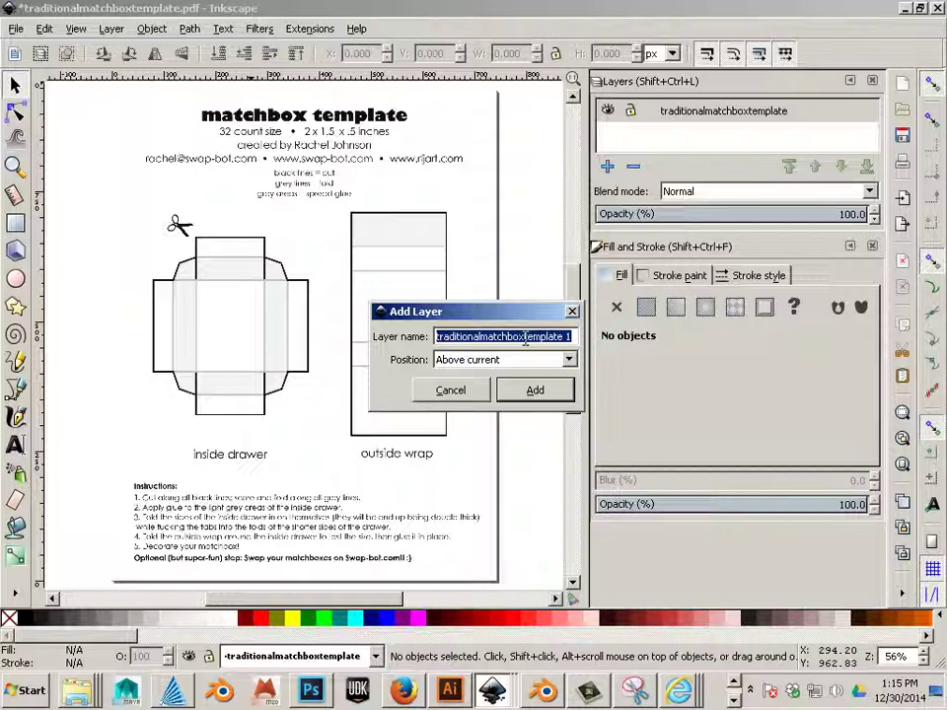
text(Cut Path)
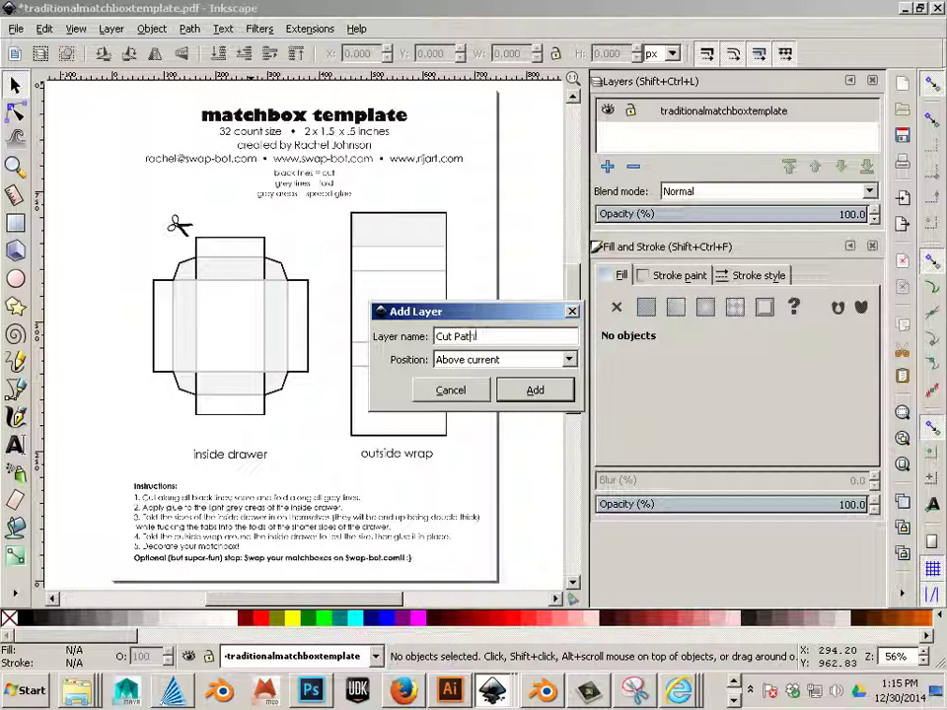
key(Return)
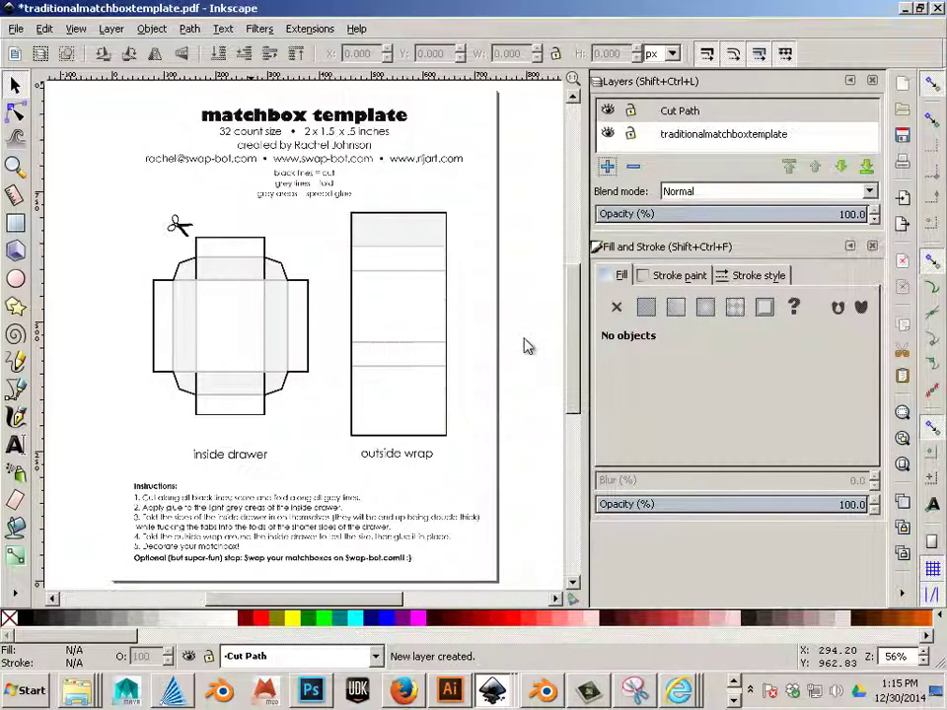
Add a 'Fold Path' layer, then make Cut Path the current layer
click(607, 168)
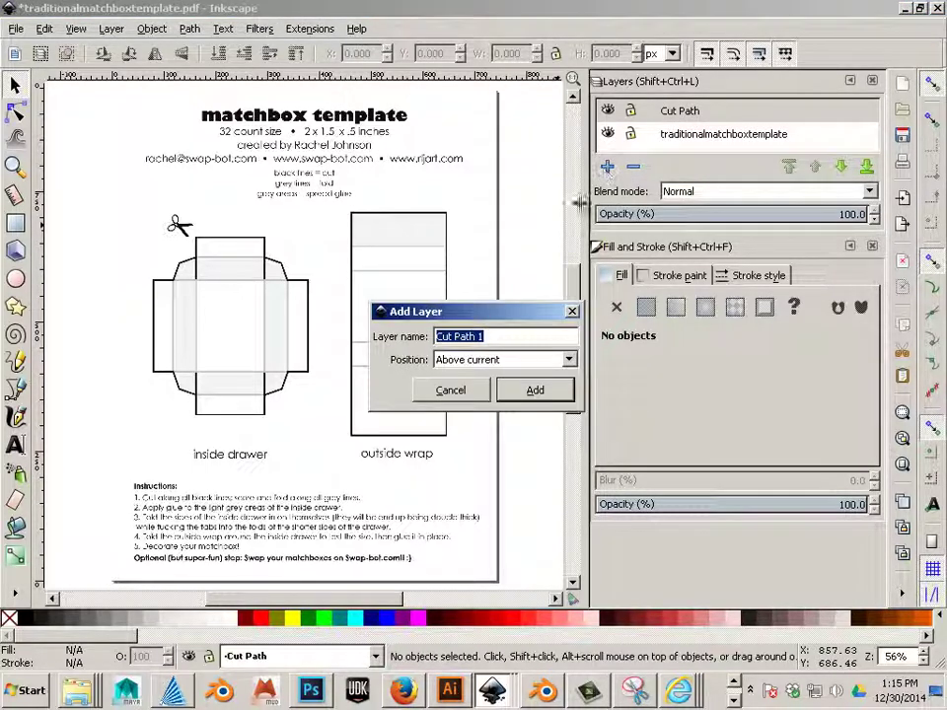
text(Fold)
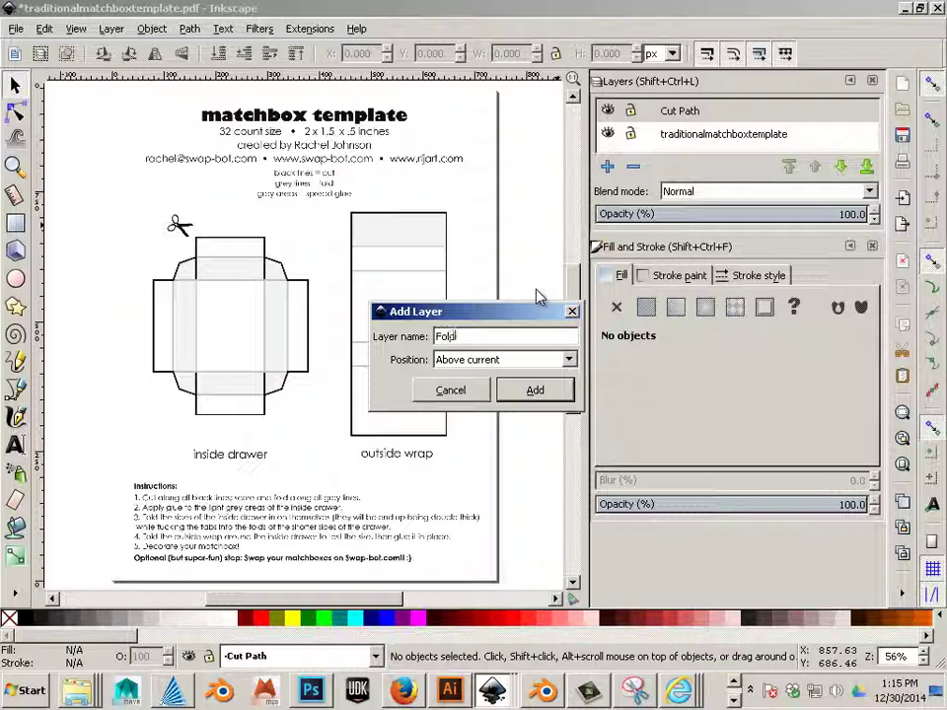
text( Path)
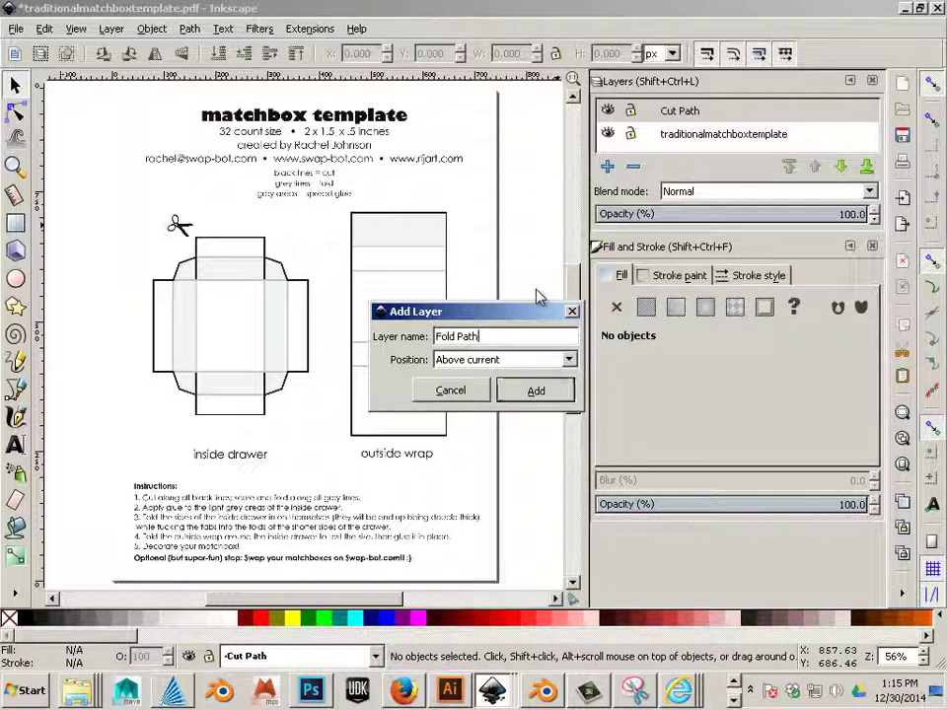
key(Return)
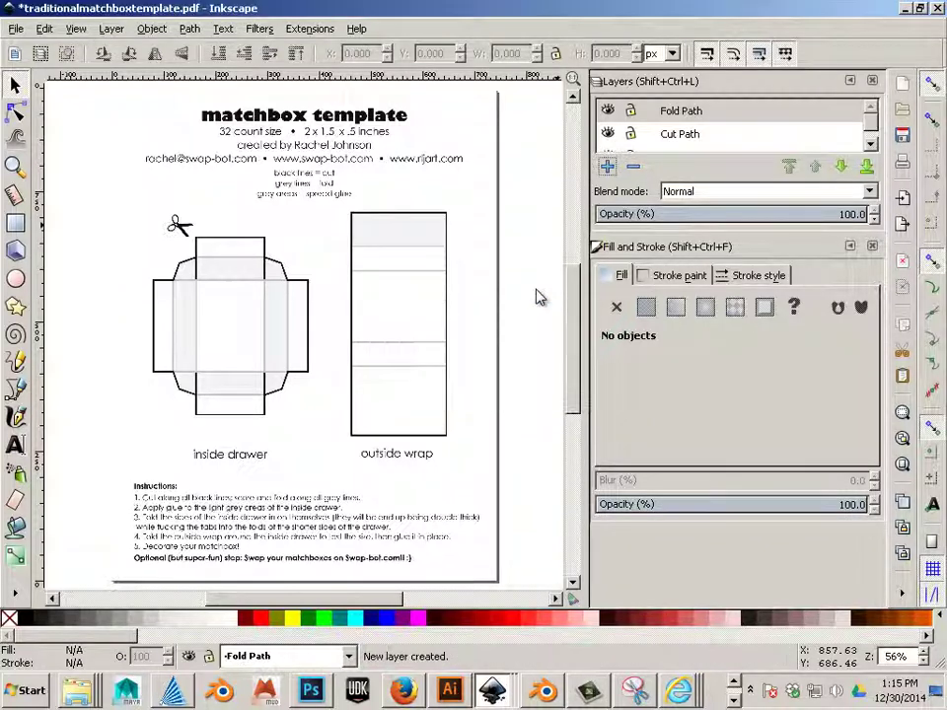
click(689, 144)
scroll(218, 306, up, 2)
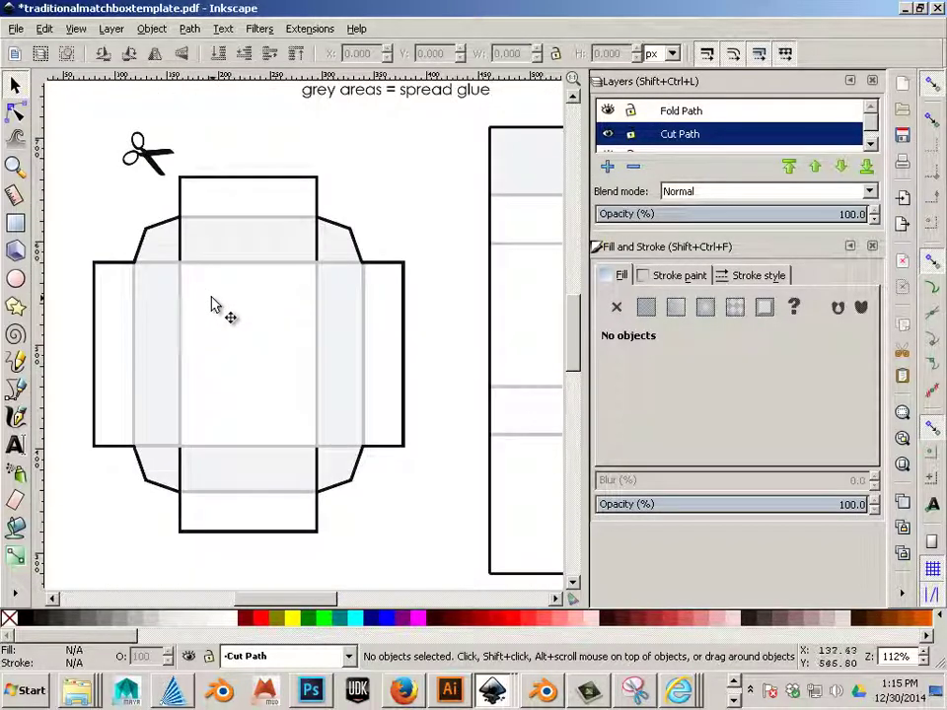
With the Pen tool selected, lower the traditionalmatchboxtemplate layer's opacity to a pale guide
click(15, 388)
scroll(183, 272, up, 1)
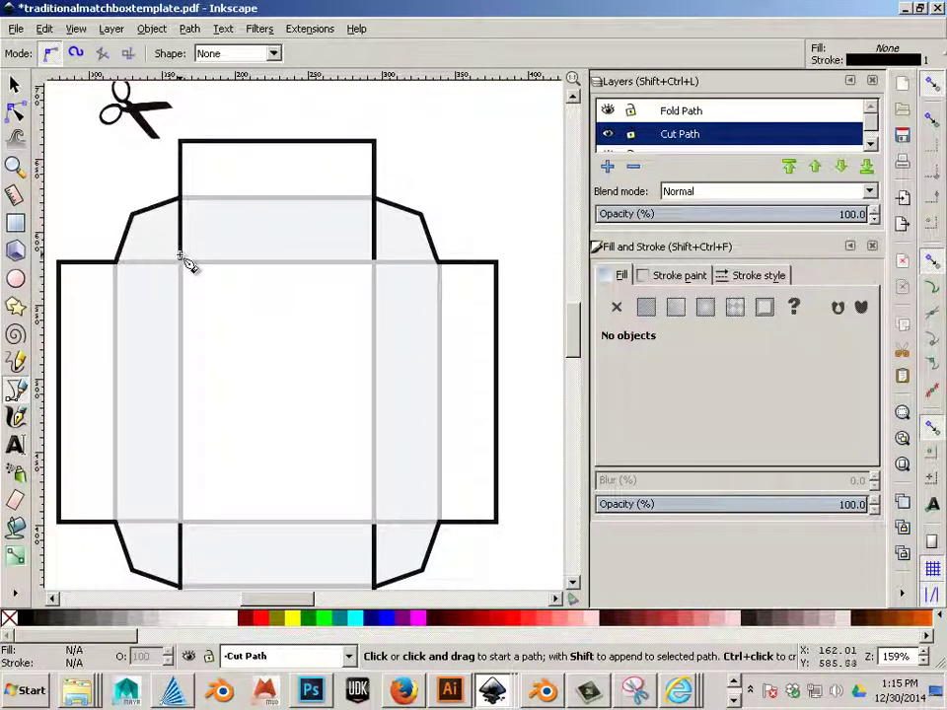
scroll(186, 263, up, 1)
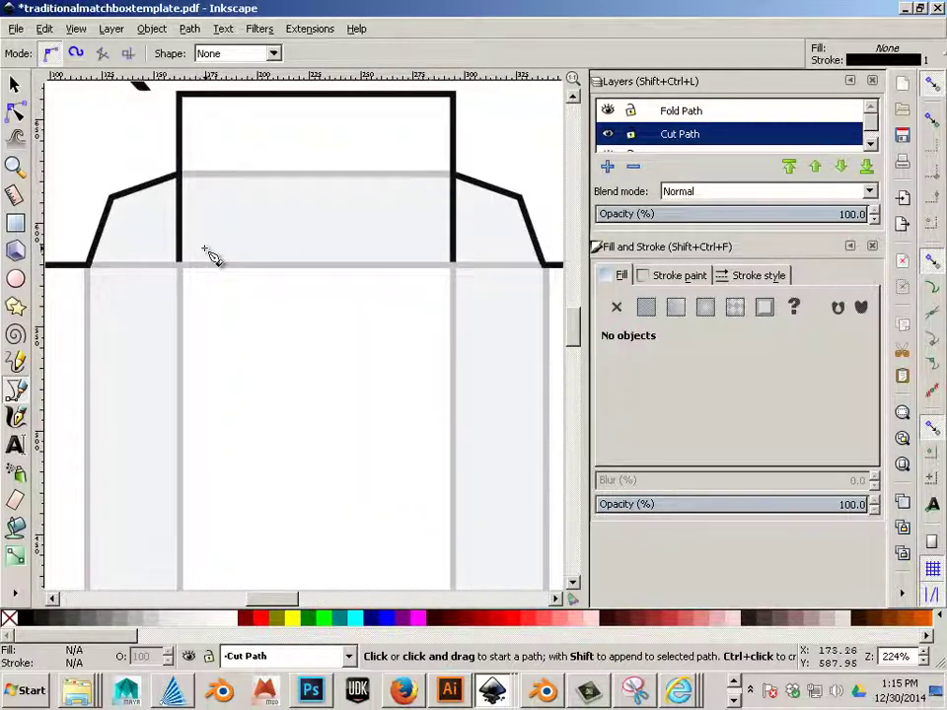
scroll(205, 253, up, 4)
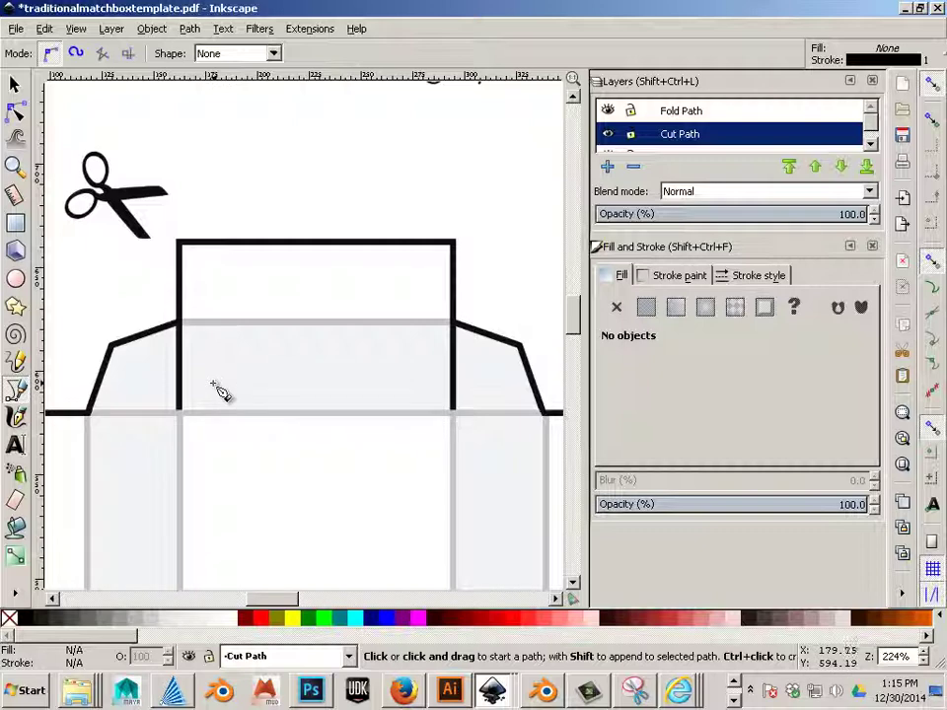
scroll(217, 388, up, 1)
scroll(216, 388, down, 1)
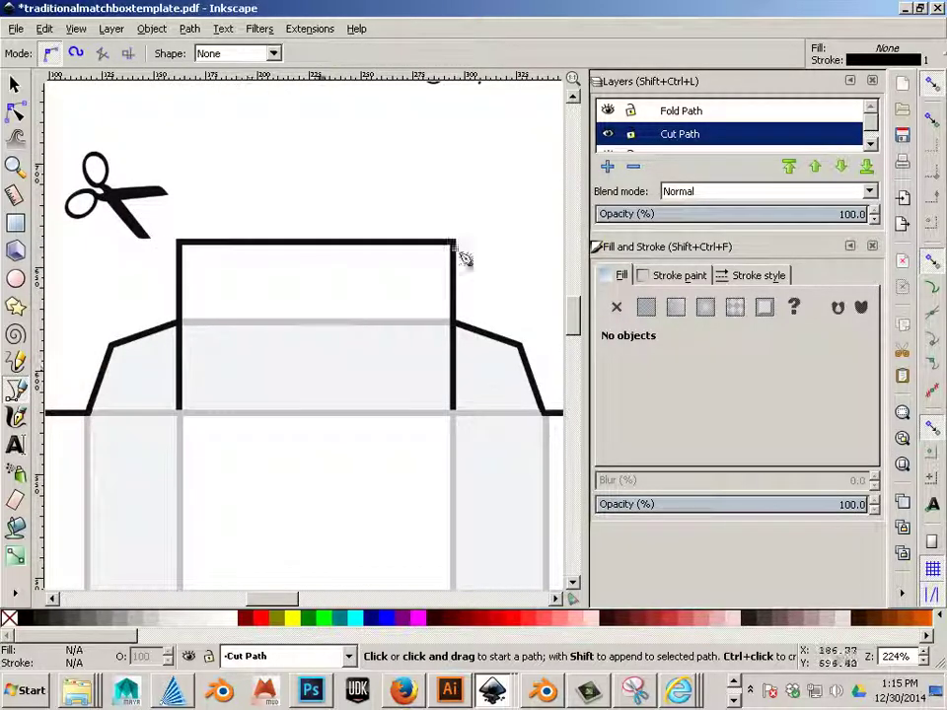
scroll(868, 138, down, 1)
scroll(869, 138, down, 1)
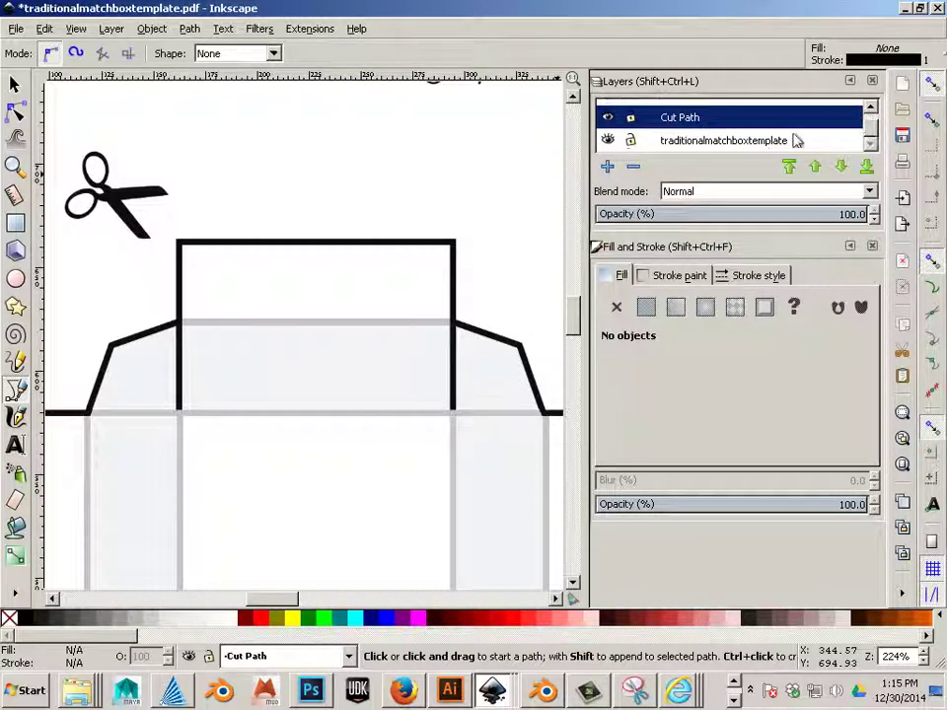
click(715, 140)
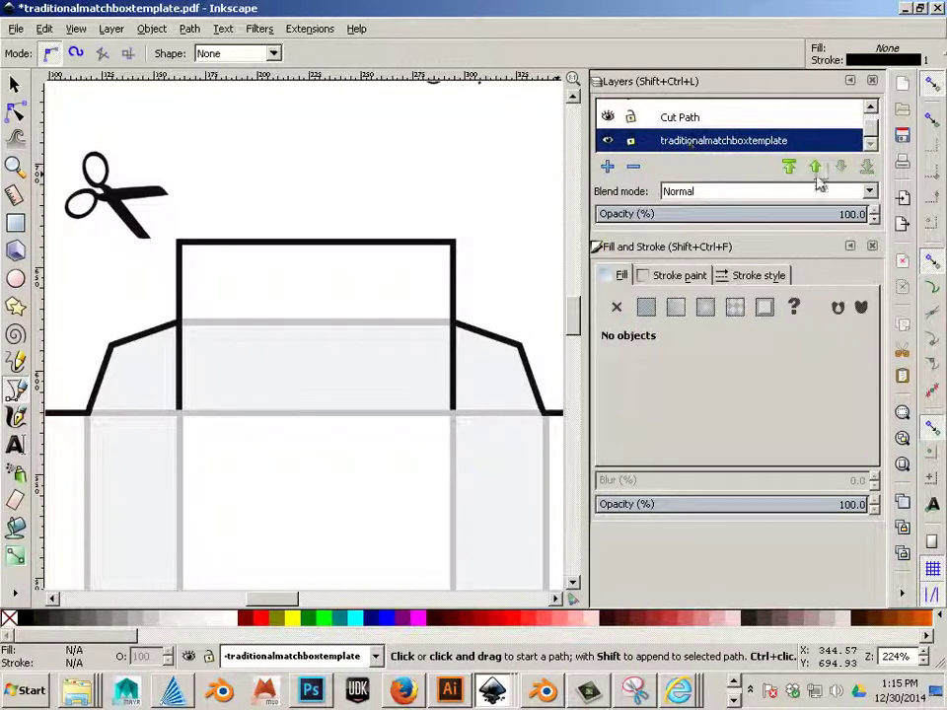
drag(875, 219, 875, 223)
On the Cut Path layer, trace the flap rectangle's left, top and right sides with the Pen
click(687, 118)
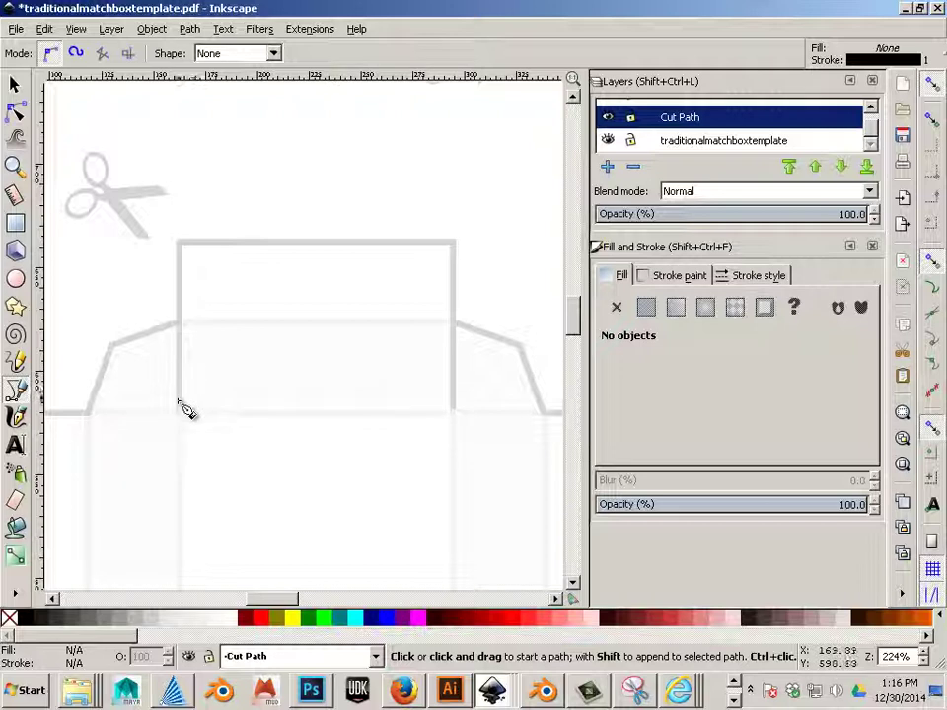
ctrl+scroll(184, 412, up, 1)
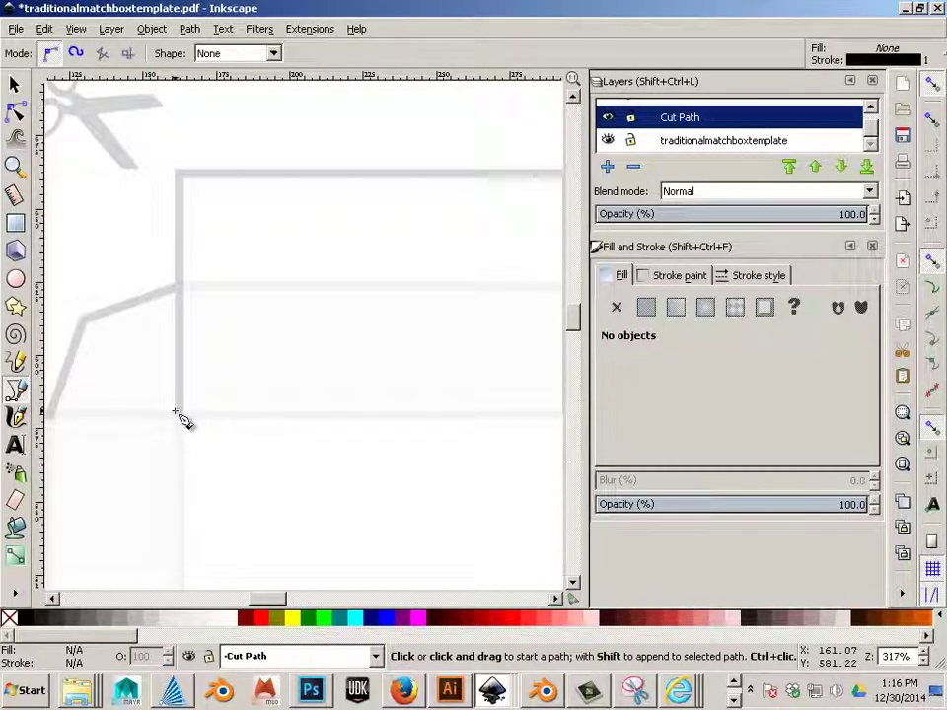
click(173, 410)
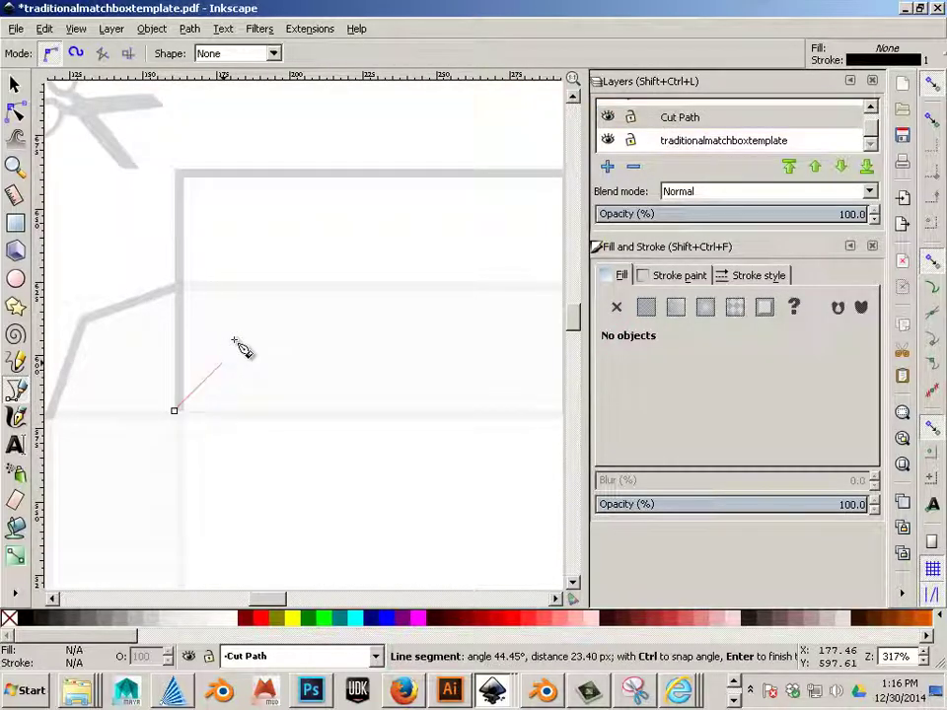
click(180, 169)
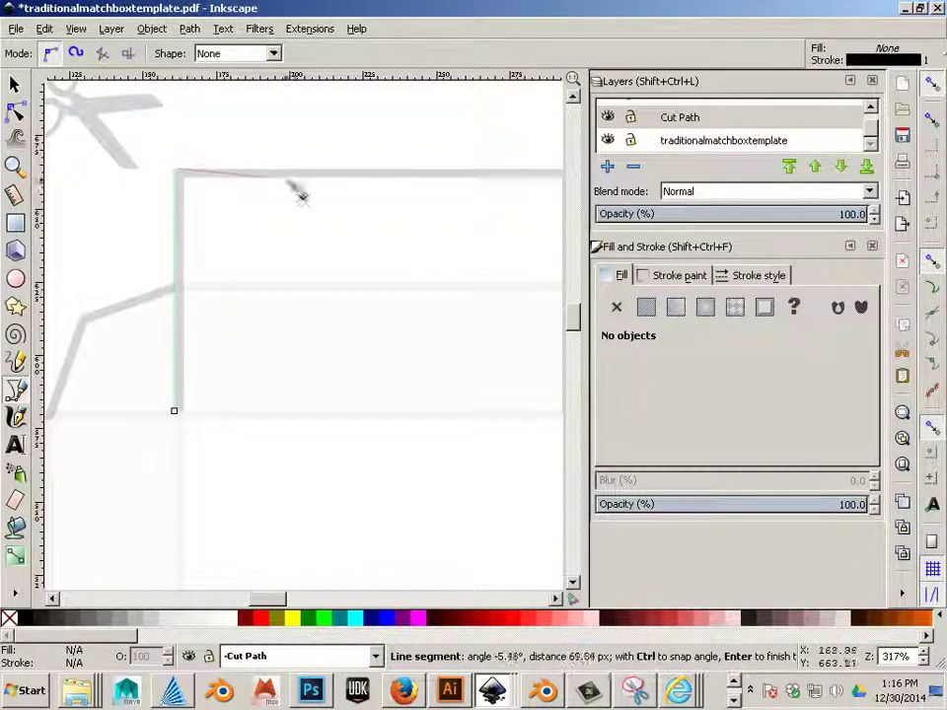
key(space)
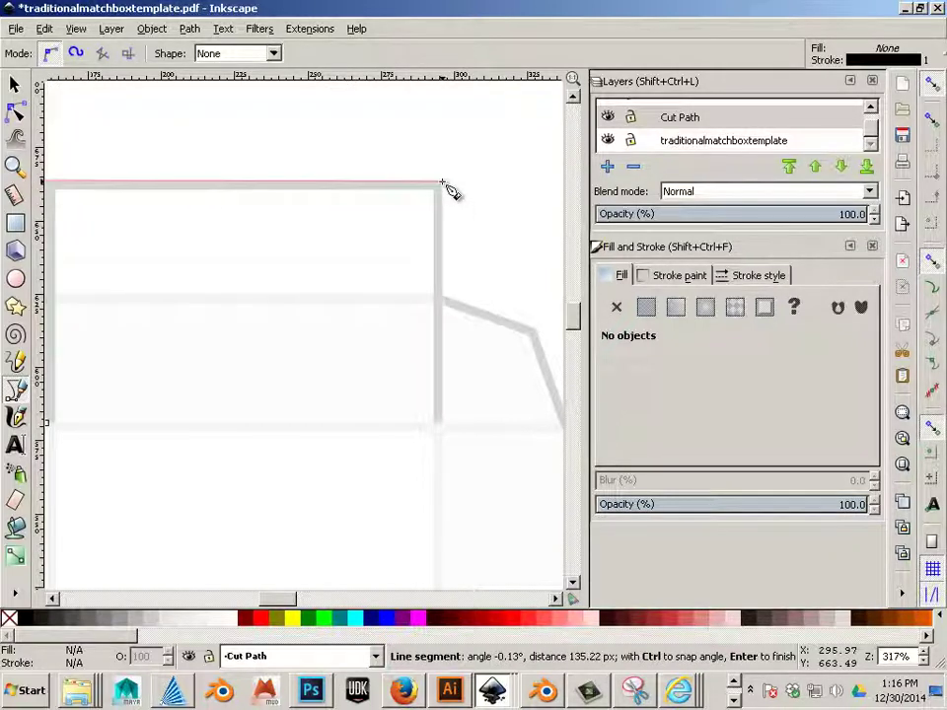
click(443, 184)
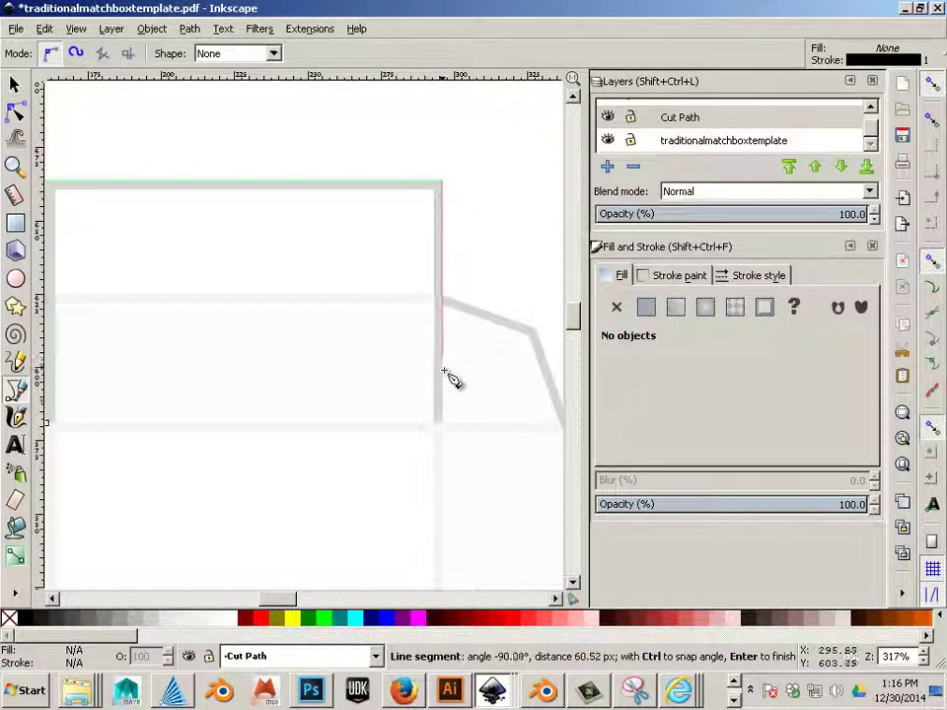
click(442, 424)
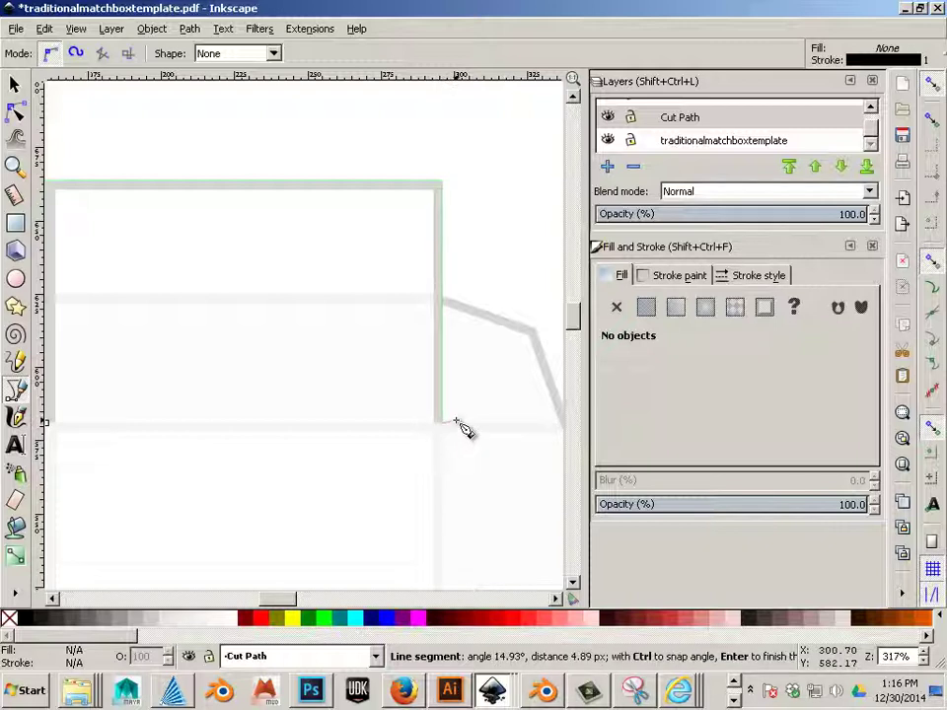
key(Return)
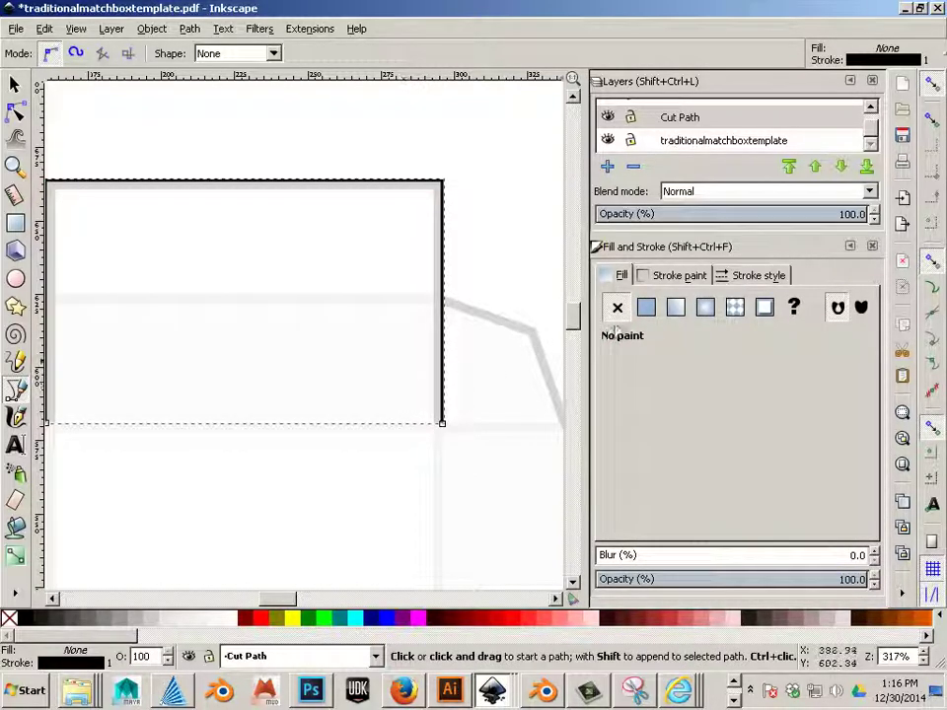
Give the traced cut path no fill and a flat black stroke
click(672, 276)
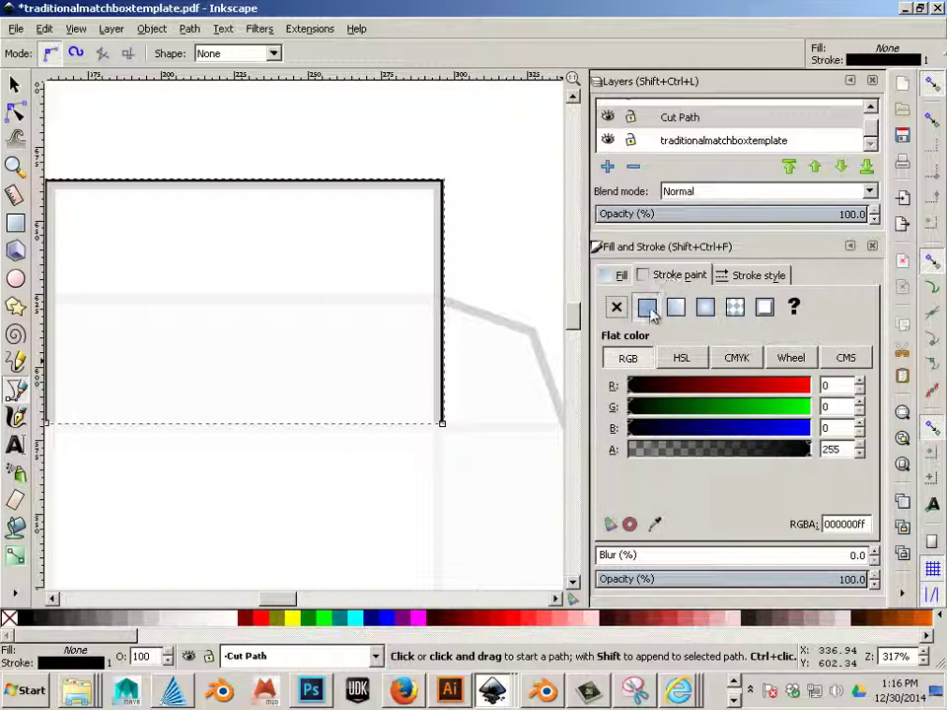
click(619, 276)
click(645, 306)
click(617, 307)
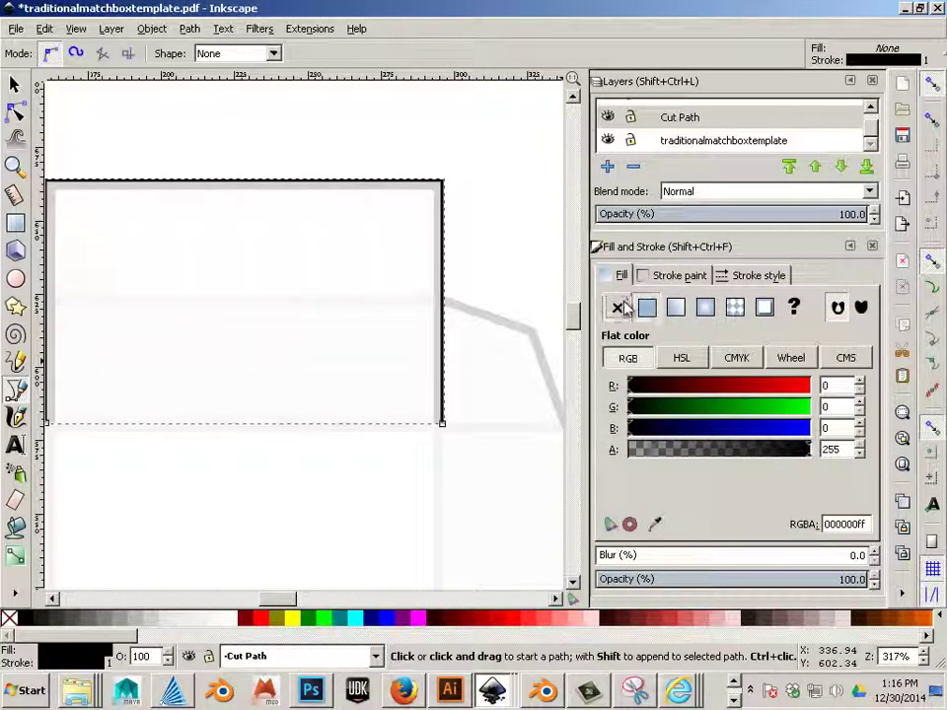
click(675, 278)
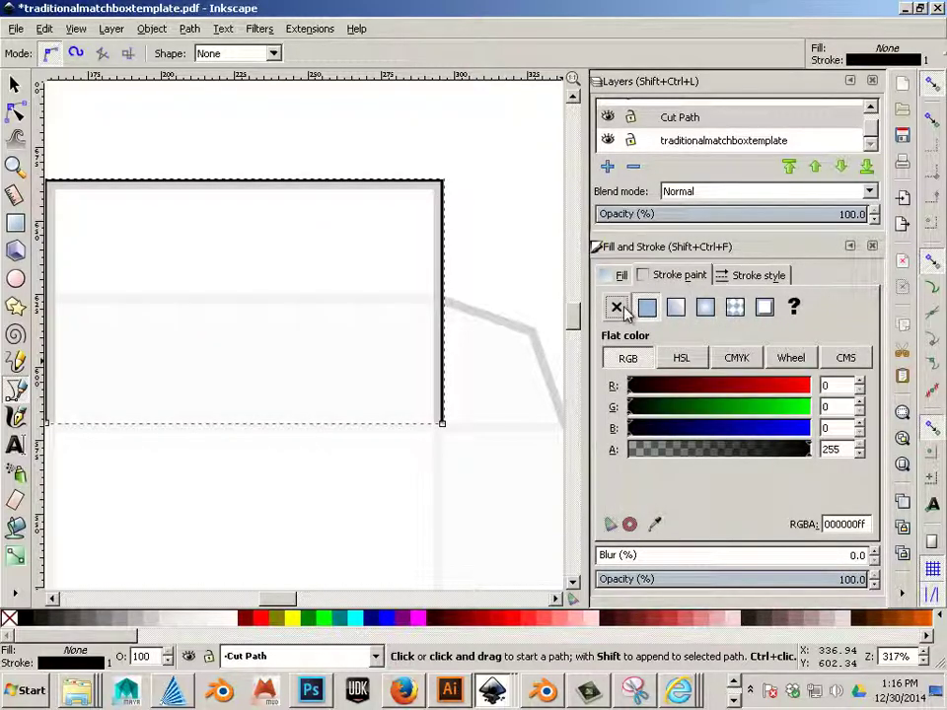
click(647, 309)
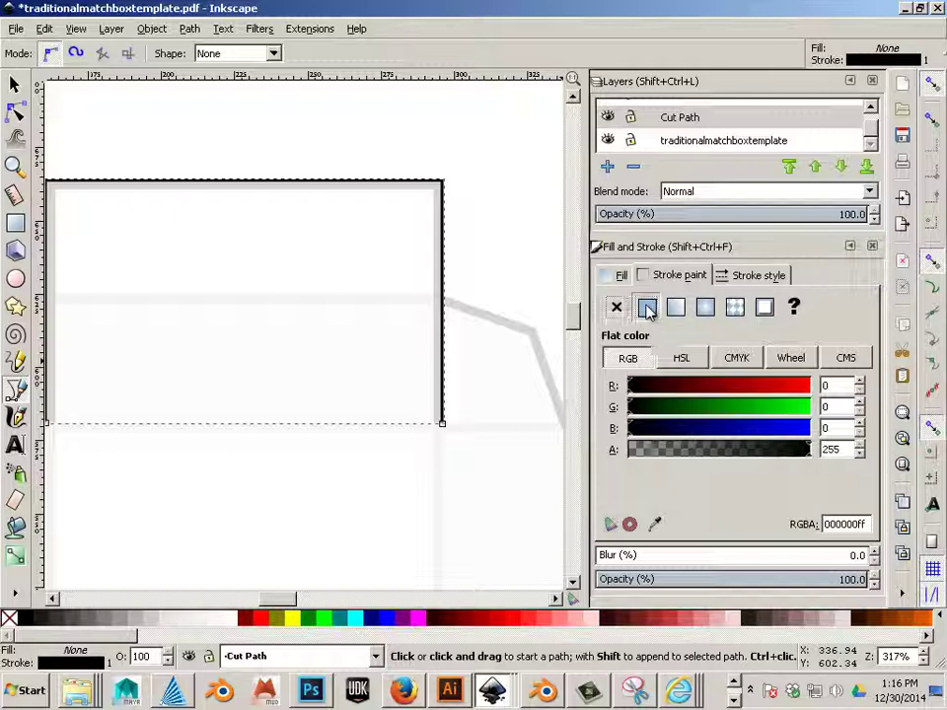
click(635, 408)
click(630, 408)
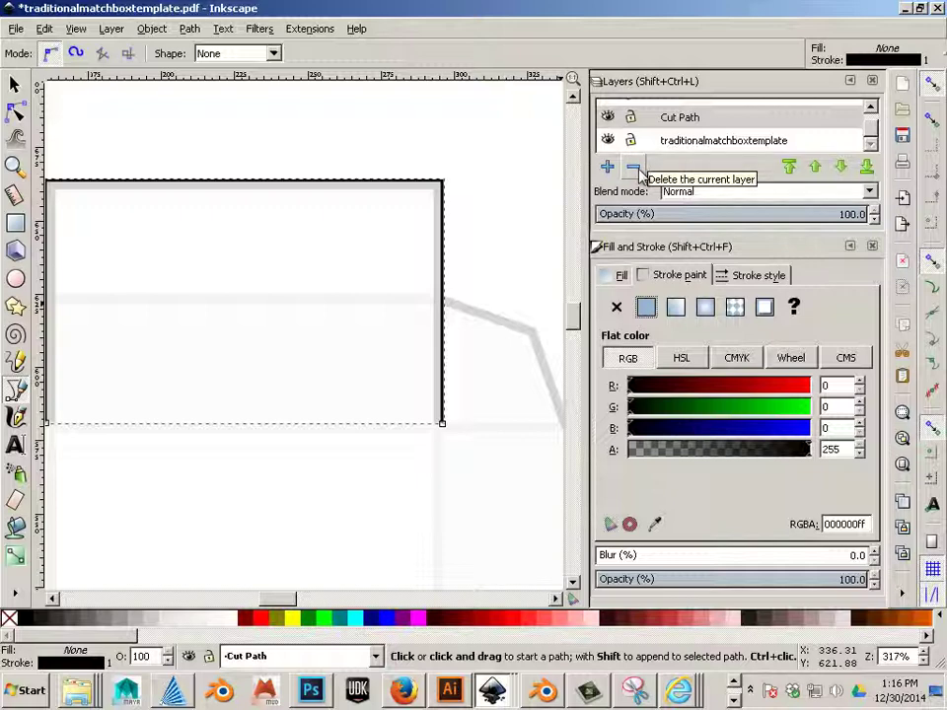
Set the cut path's stroke width to 0.001 in
click(730, 281)
click(792, 303)
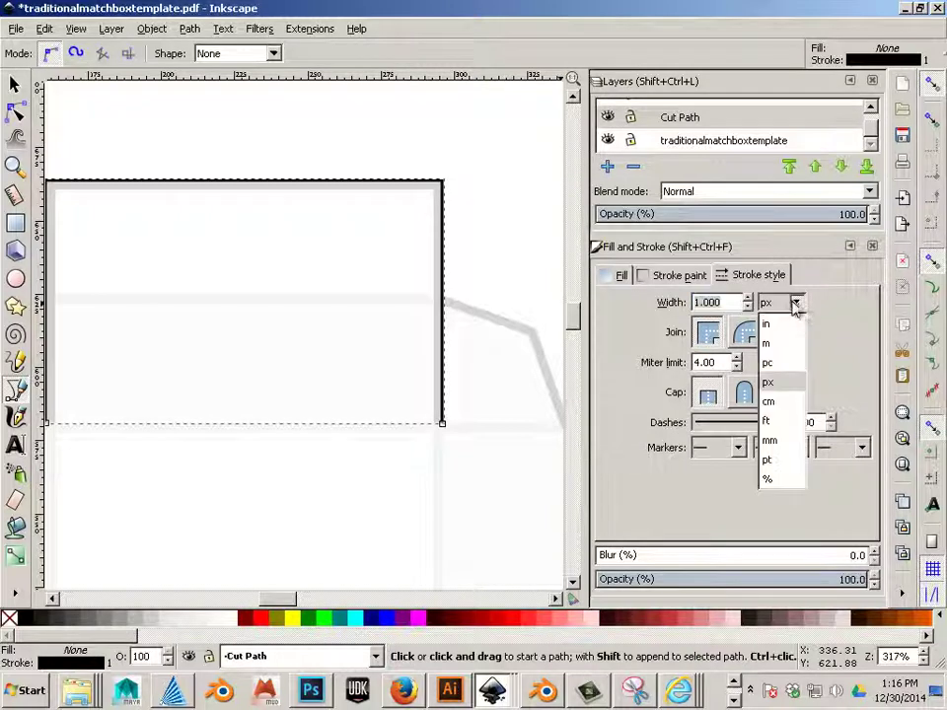
click(779, 326)
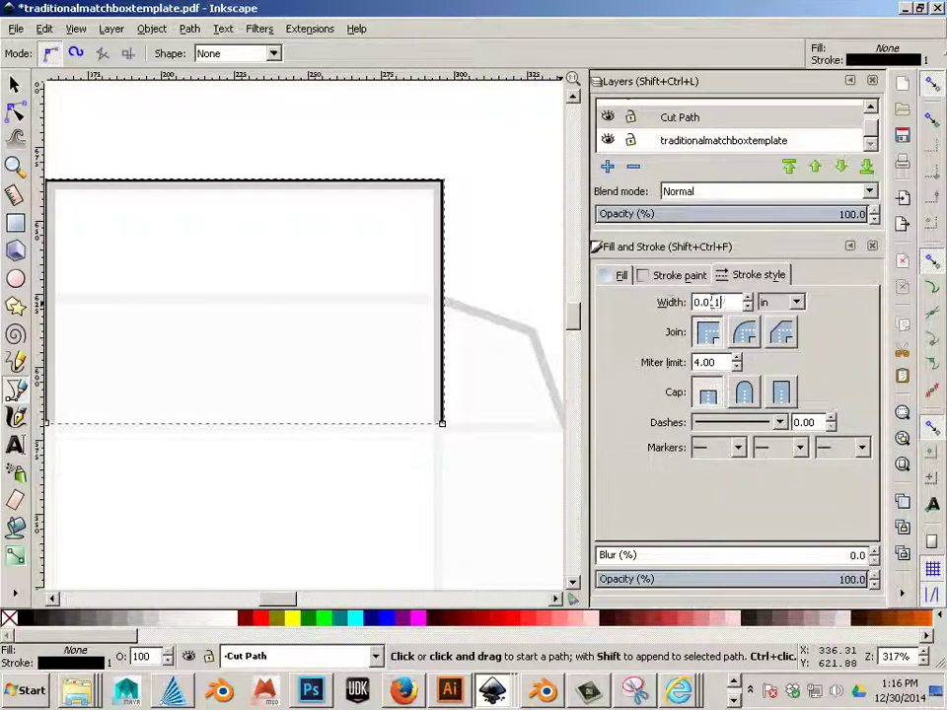
text(.001)
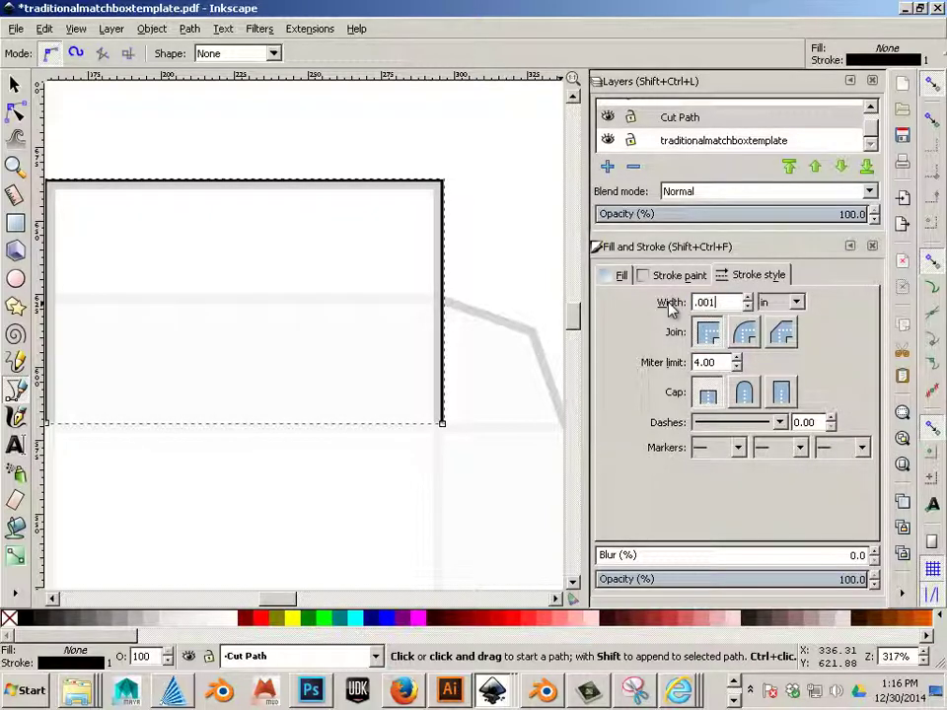
key(Return)
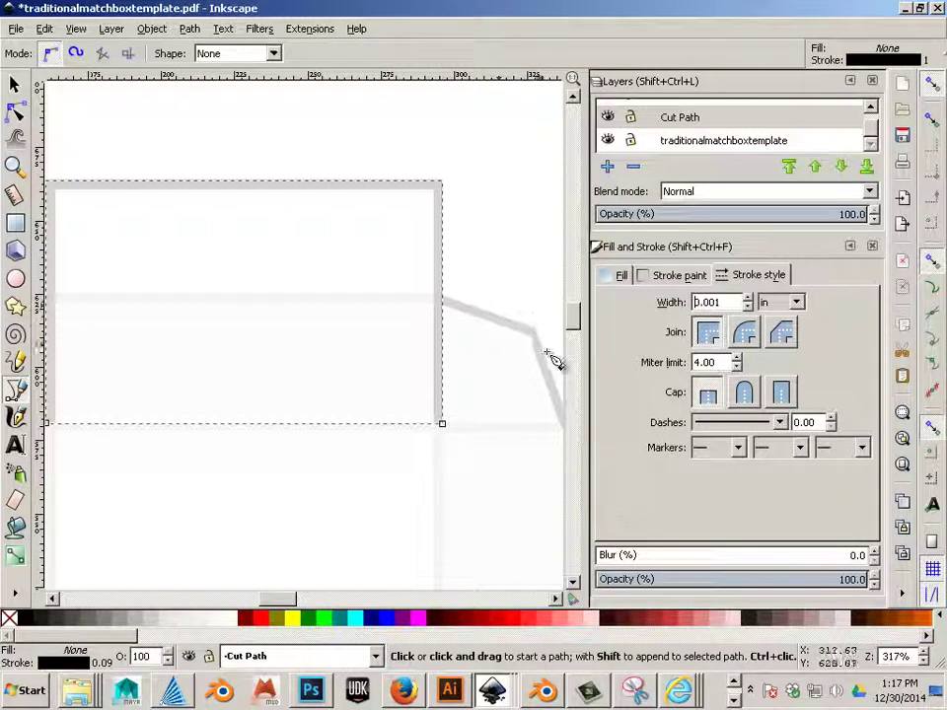
drag(285, 600, 293, 600)
scroll(661, 118, up, 1)
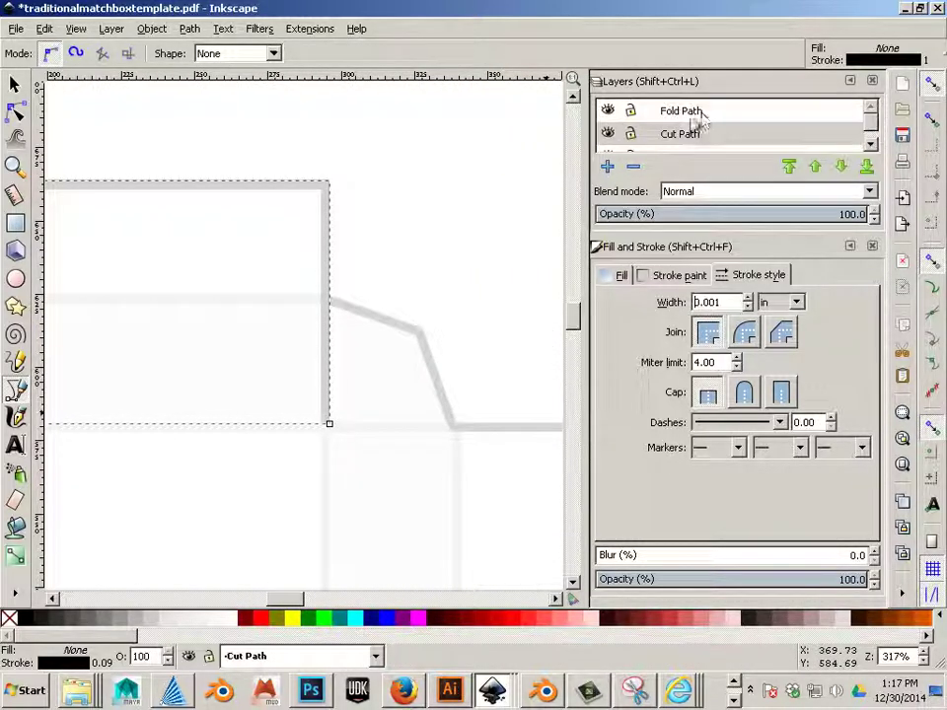